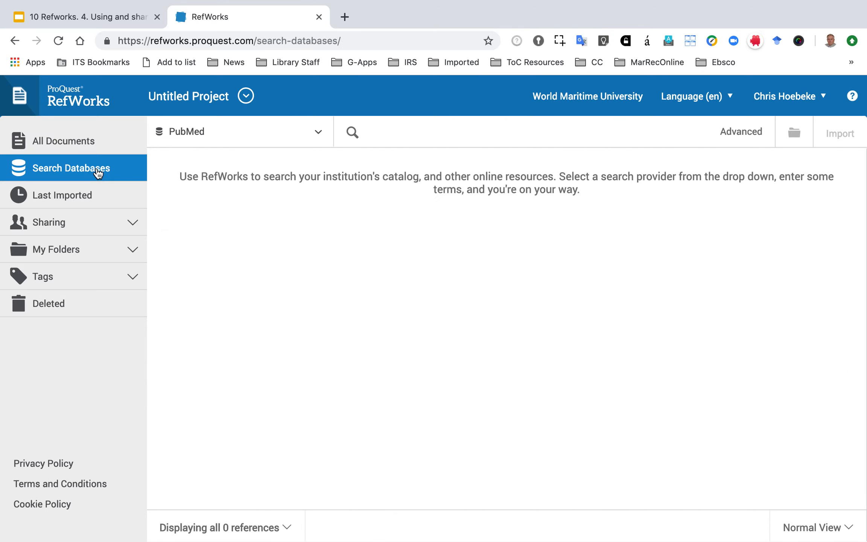
# Check which databases are offered for searching and review the list of last imported references.
pyautogui.click(307, 137)
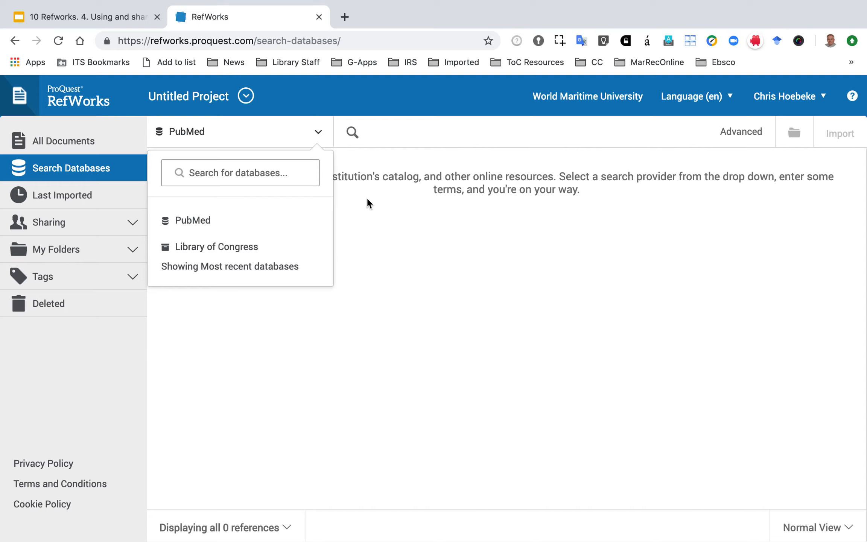
pyautogui.click(102, 196)
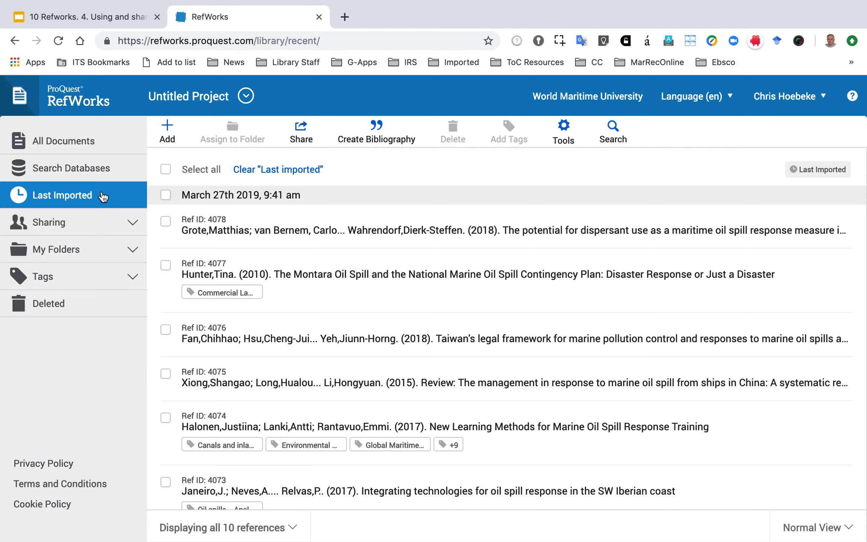
pyautogui.scroll(-5, 296, 214)
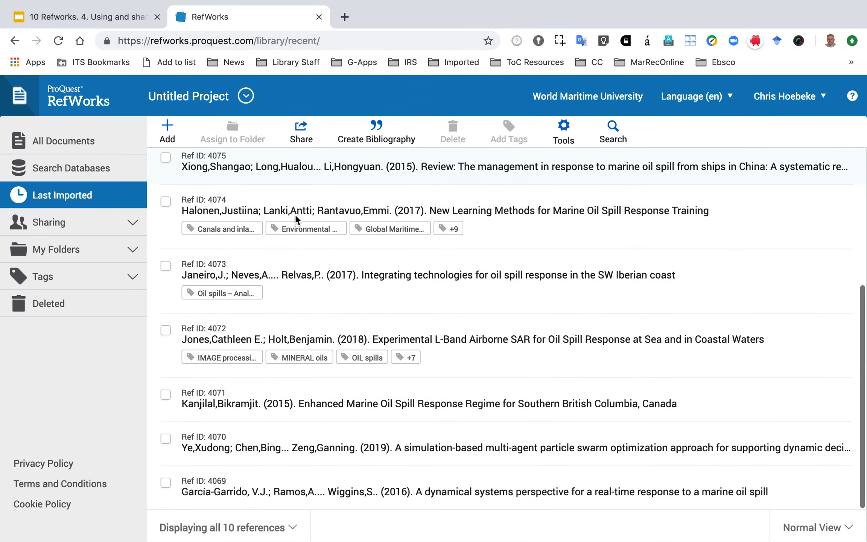
pyautogui.scroll(5, 296, 214)
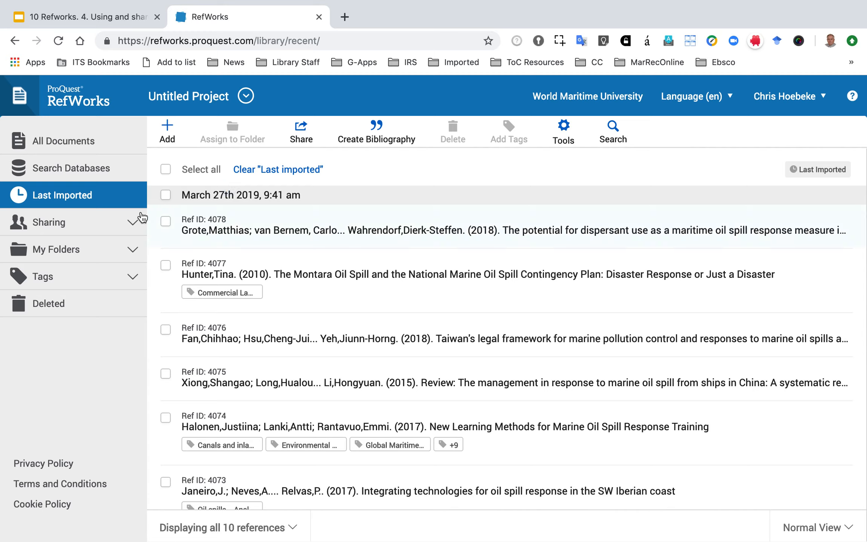
# Create a new folder named "My Class" among the personal folders.
pyautogui.click(135, 252)
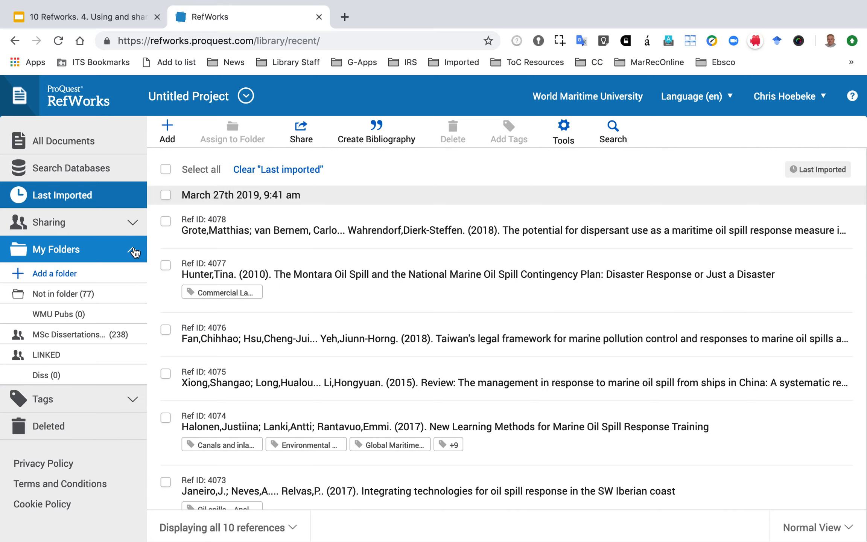
pyautogui.click(70, 336)
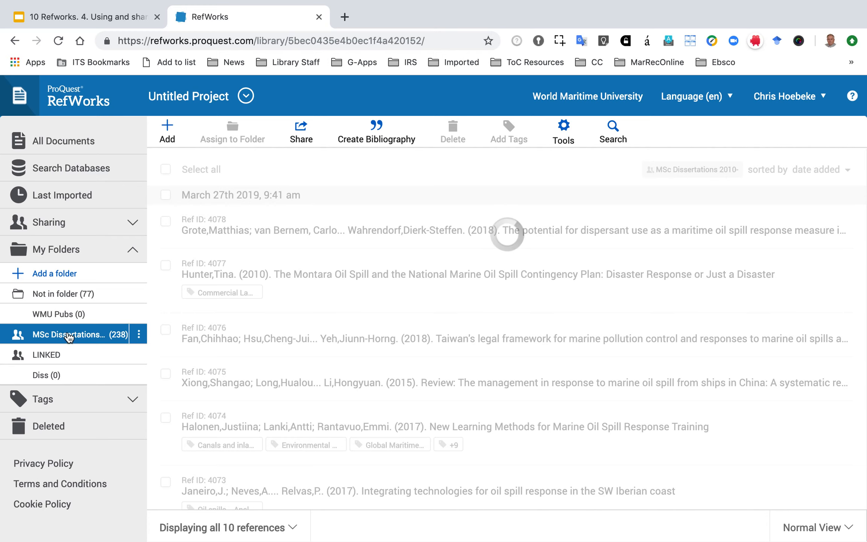
pyautogui.click(58, 274)
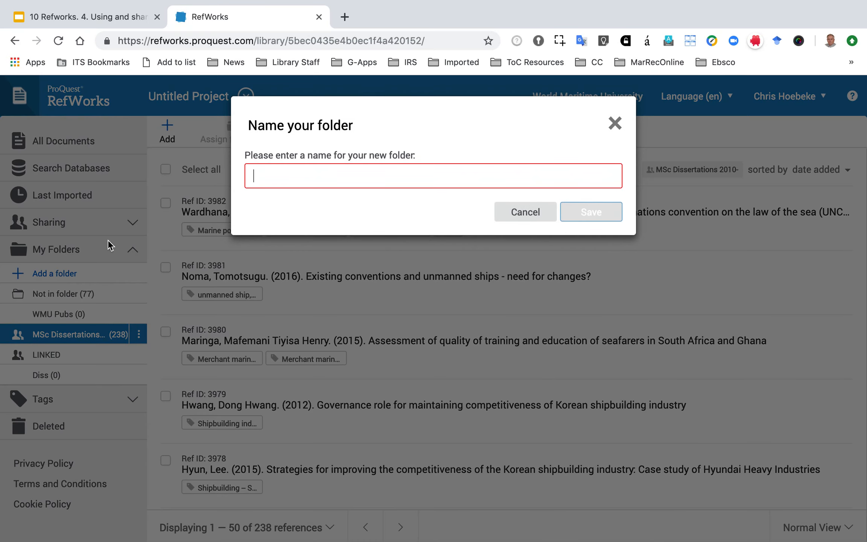
pyautogui.write('M')
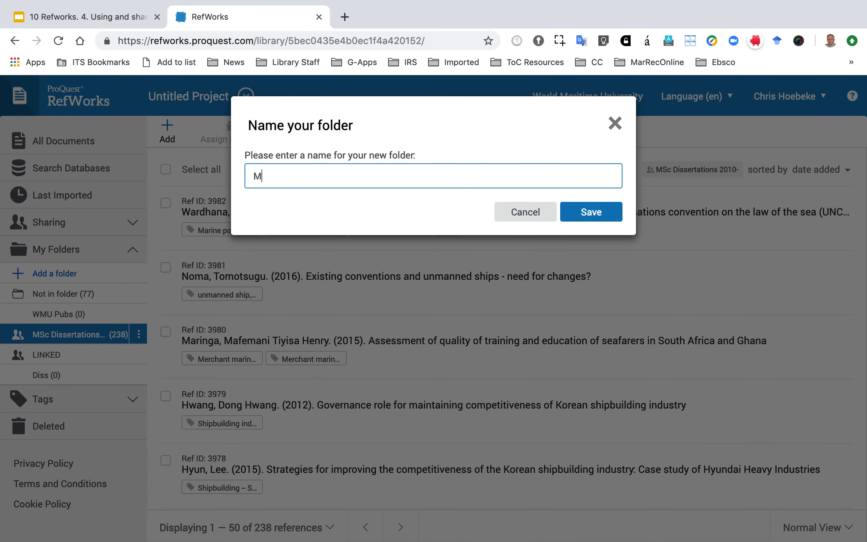
pyautogui.write('y Class')
pyautogui.click(579, 211)
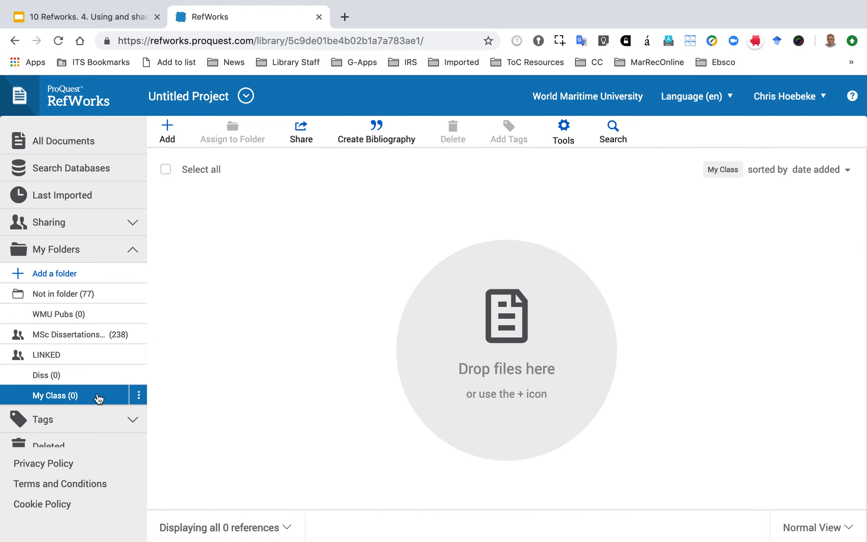
# Rename the My Class folder to "Library Class".
pyautogui.click(139, 396)
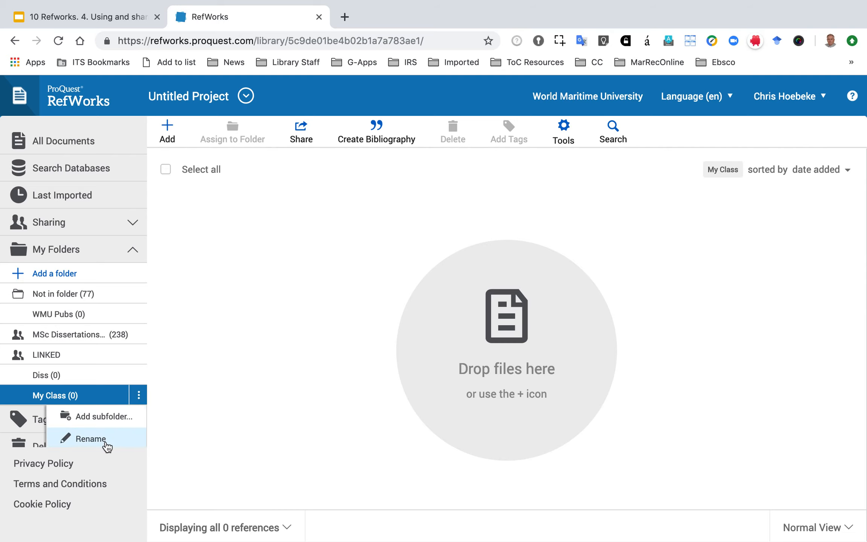
pyautogui.click(105, 439)
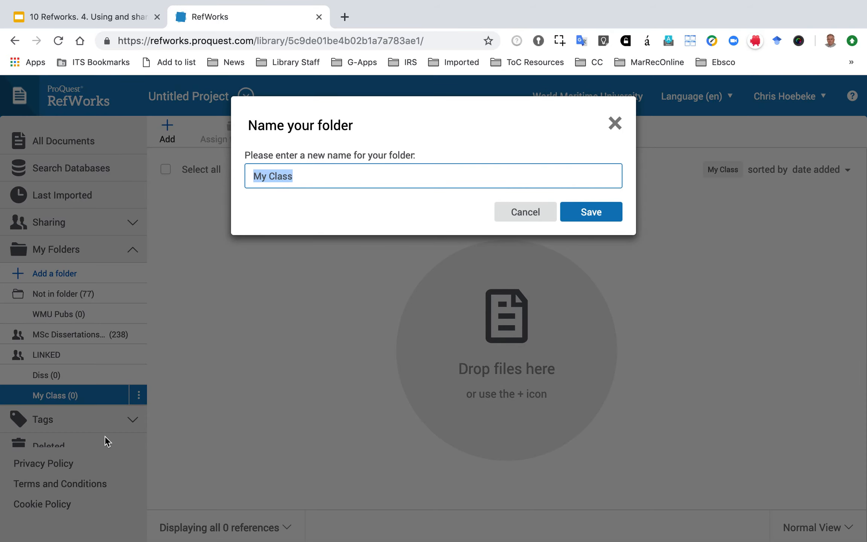
pyautogui.write('Library ')
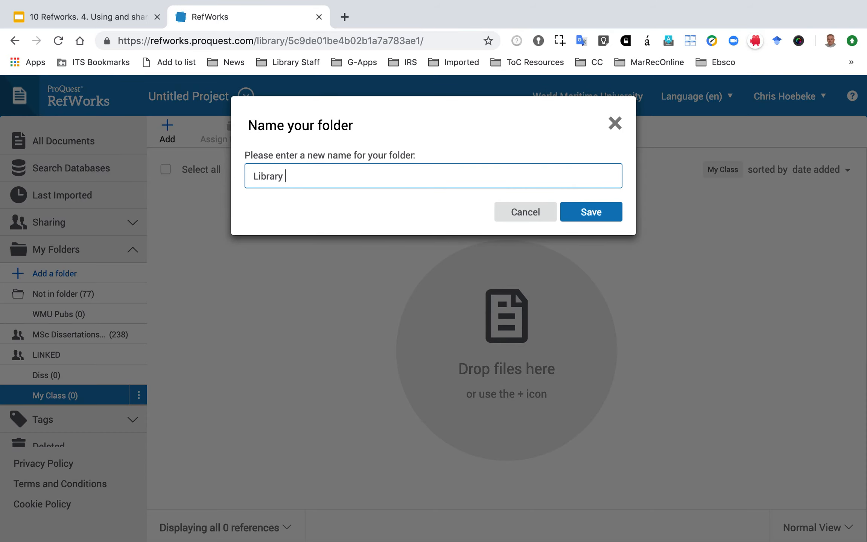
pyautogui.write('Class')
pyautogui.click(583, 211)
pyautogui.click(138, 395)
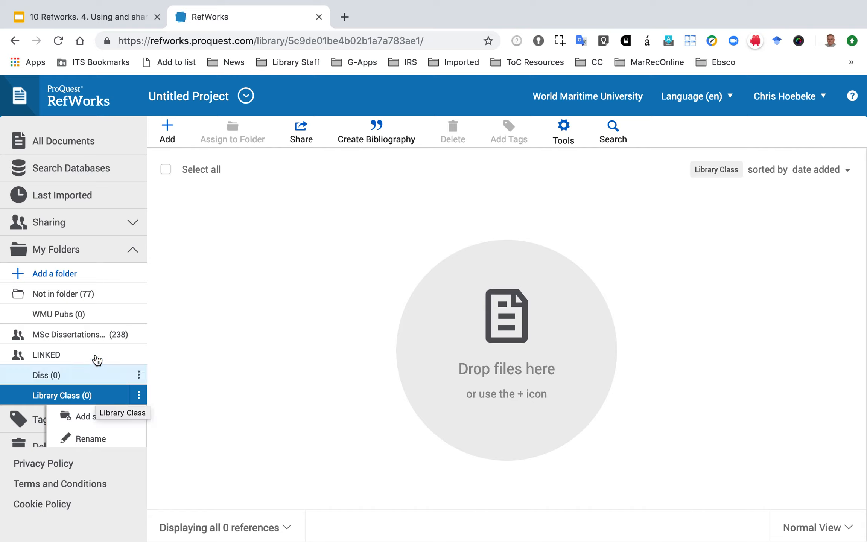
# Assign the last imported references with Ref IDs 4078, 4077, 4074 and 4073 to the Library Class folder.
pyautogui.click(100, 196)
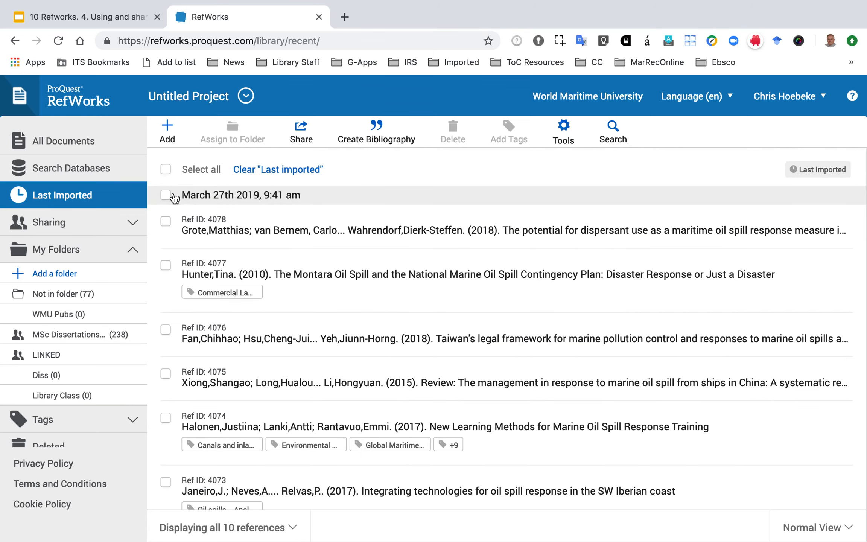
pyautogui.click(165, 169)
pyautogui.click(166, 169)
pyautogui.click(166, 222)
pyautogui.click(166, 265)
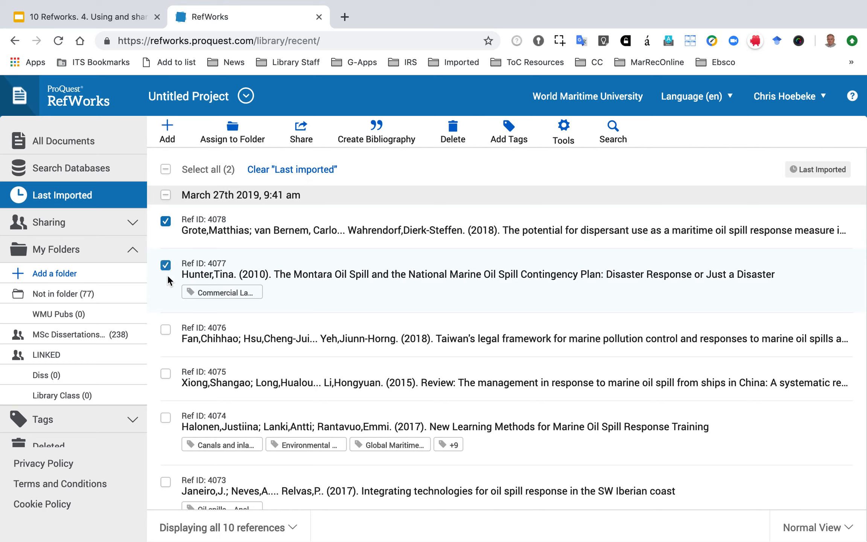
pyautogui.click(165, 417)
pyautogui.click(166, 482)
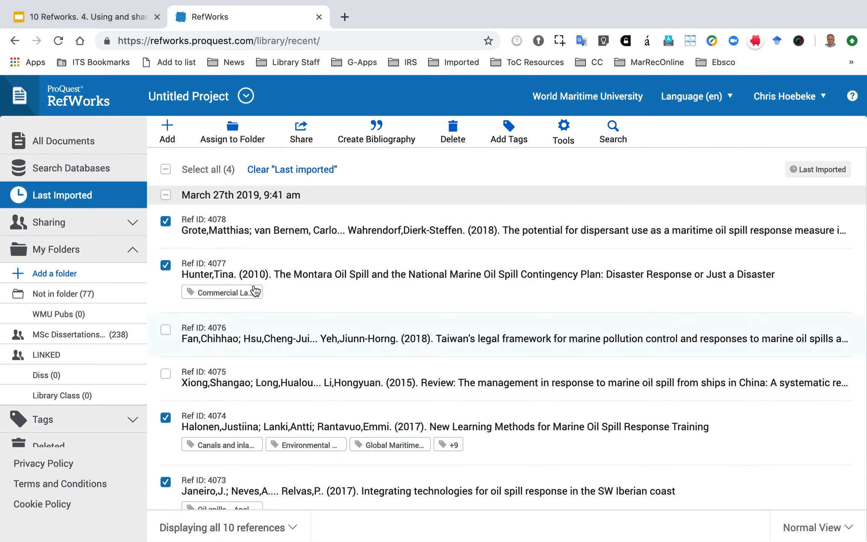
pyautogui.click(245, 134)
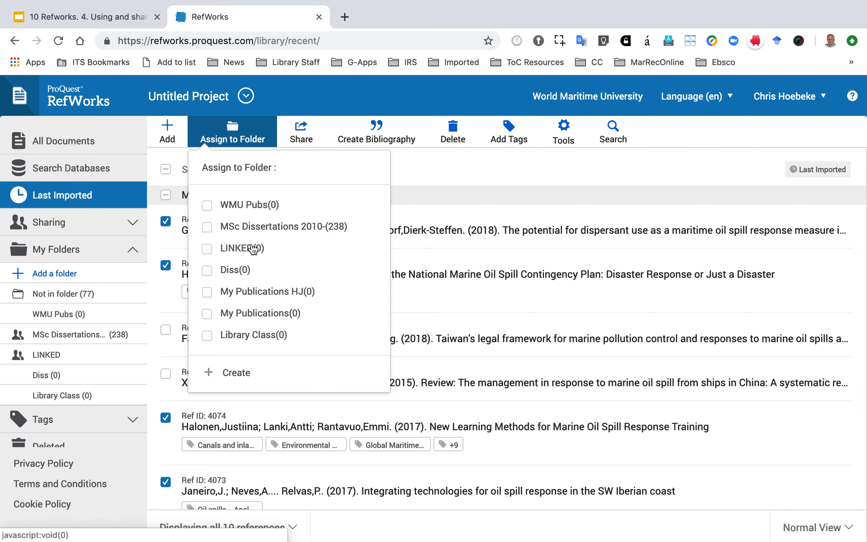
pyautogui.click(241, 335)
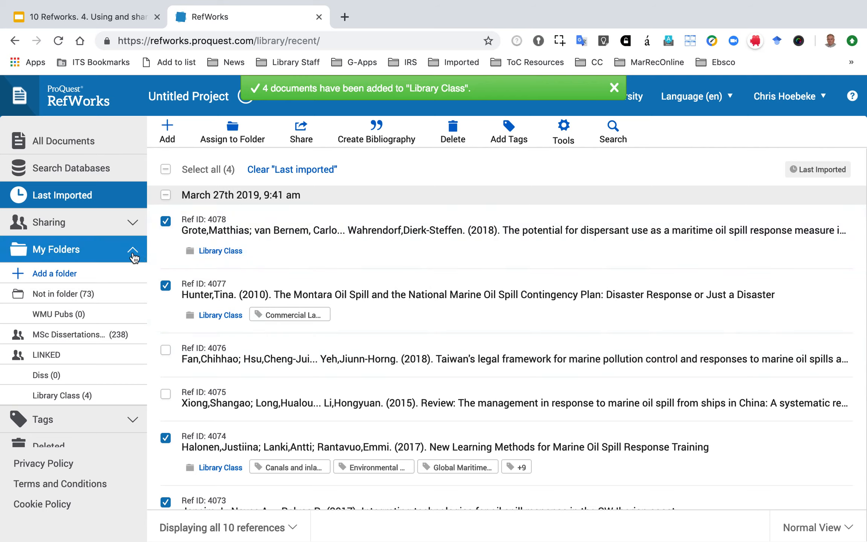
# View the folders shared at World Maritime University and look through the references in MSc Dissertations 2010-.
pyautogui.click(132, 249)
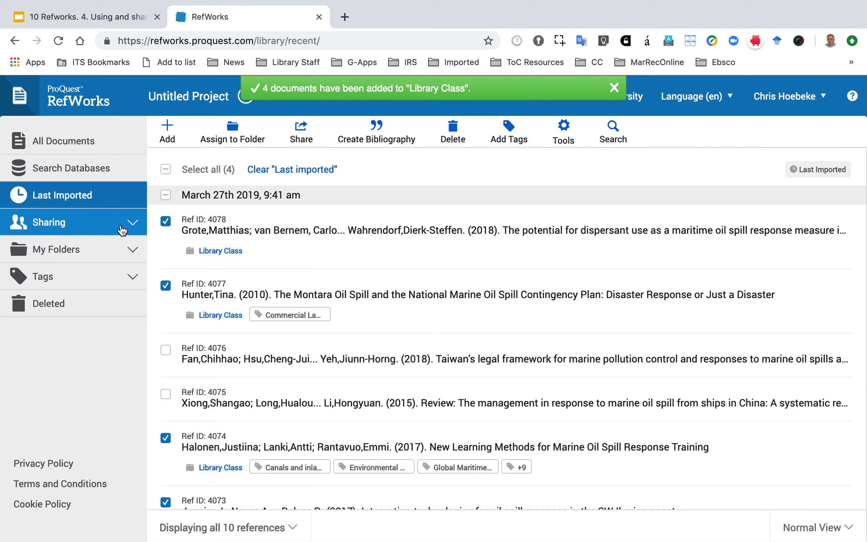
pyautogui.click(120, 230)
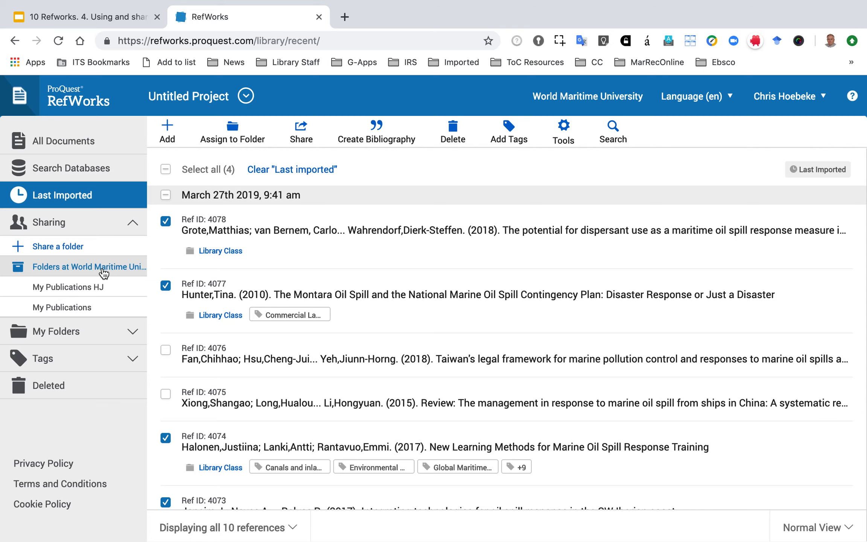
pyautogui.click(102, 270)
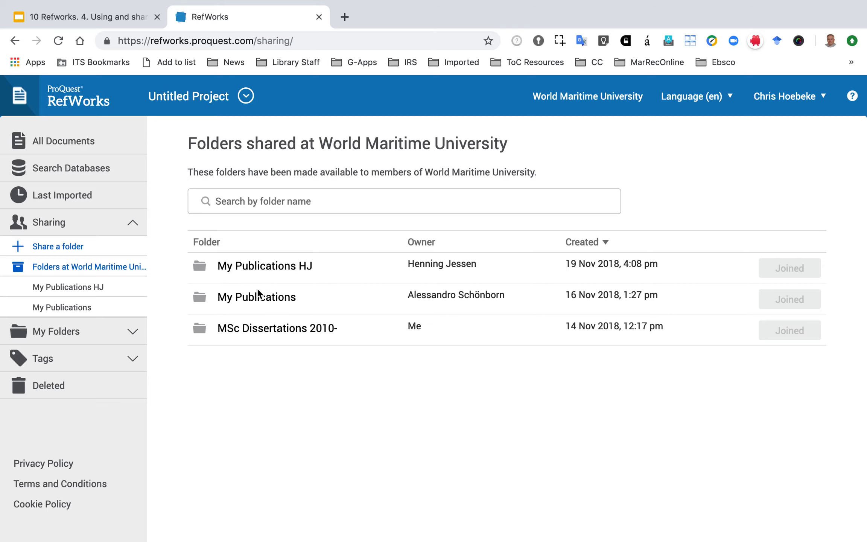
pyautogui.click(273, 331)
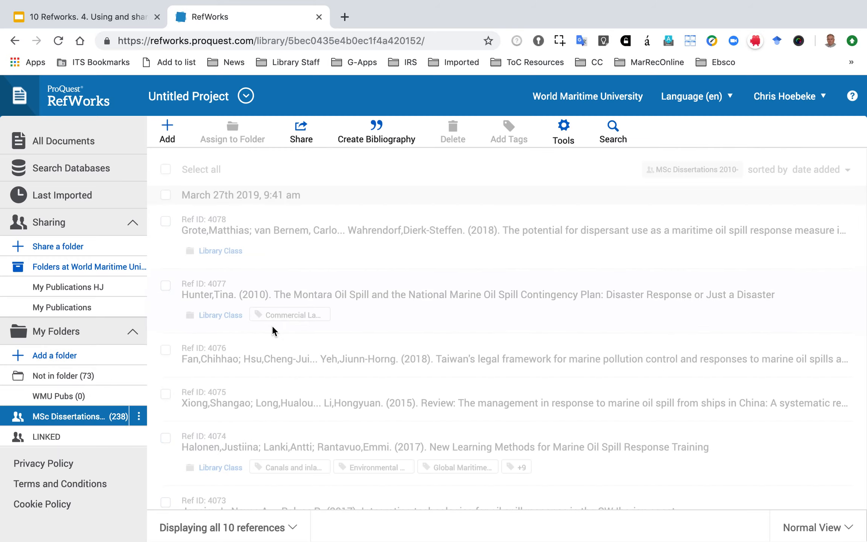
pyautogui.scroll(1, 272, 326)
pyautogui.scroll(-20, 273, 326)
pyautogui.scroll(20, 272, 327)
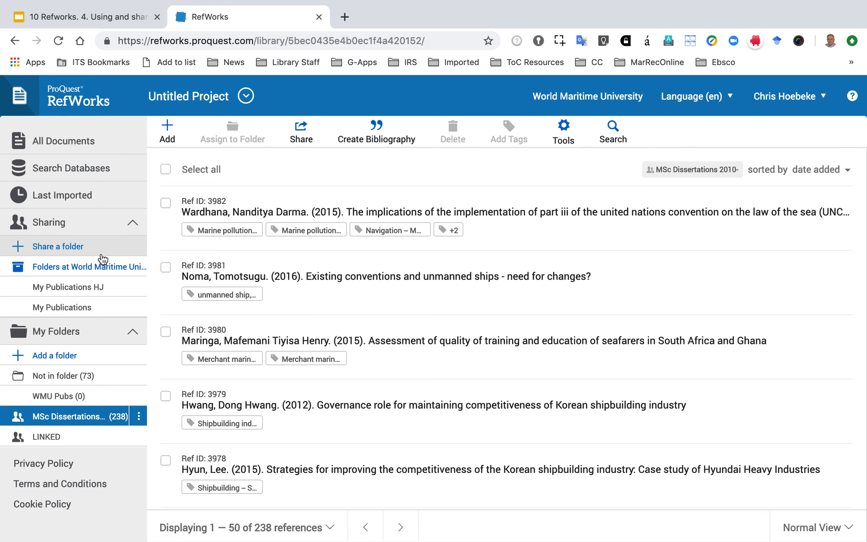
# Share the Library Class folder so that anyone within the organization may join it.
pyautogui.click(65, 248)
pyautogui.click(379, 161)
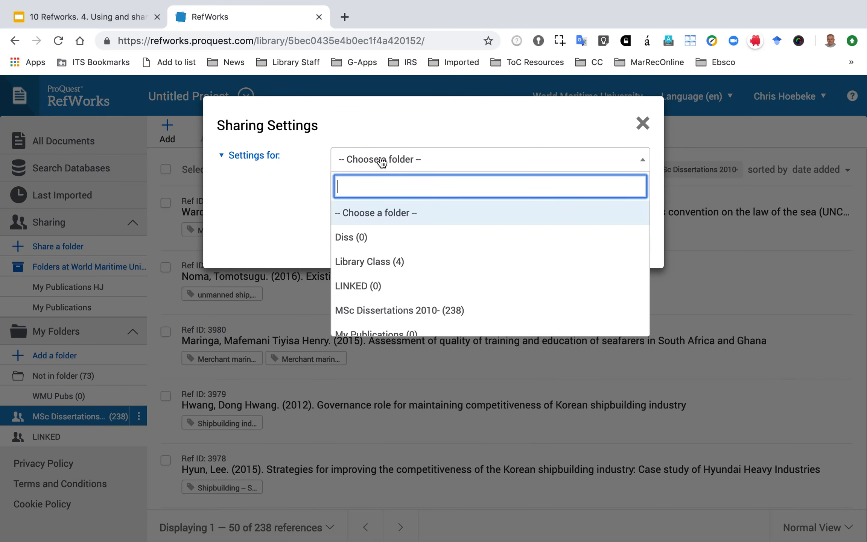
pyautogui.click(409, 263)
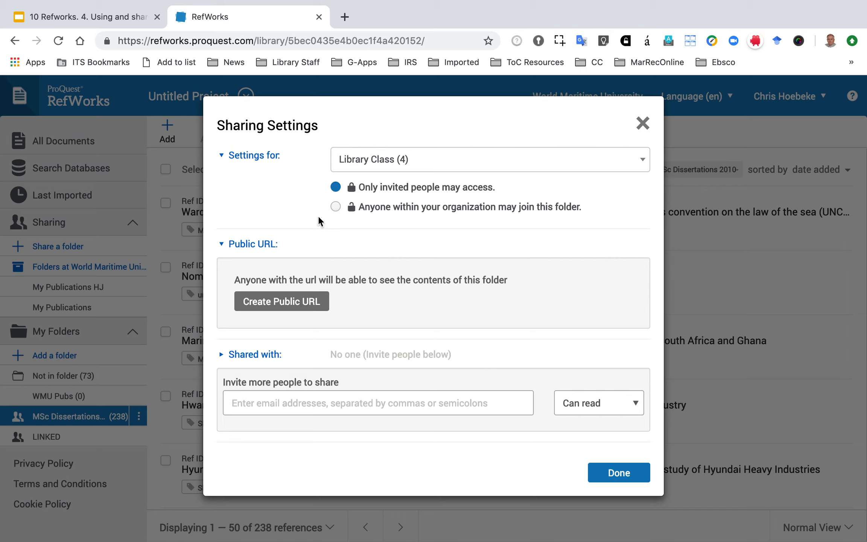
pyautogui.click(291, 404)
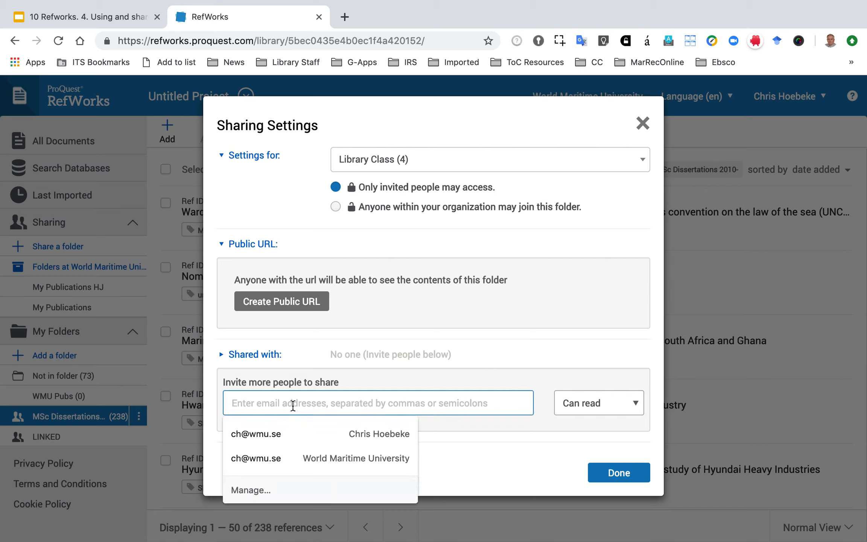
pyautogui.click(583, 406)
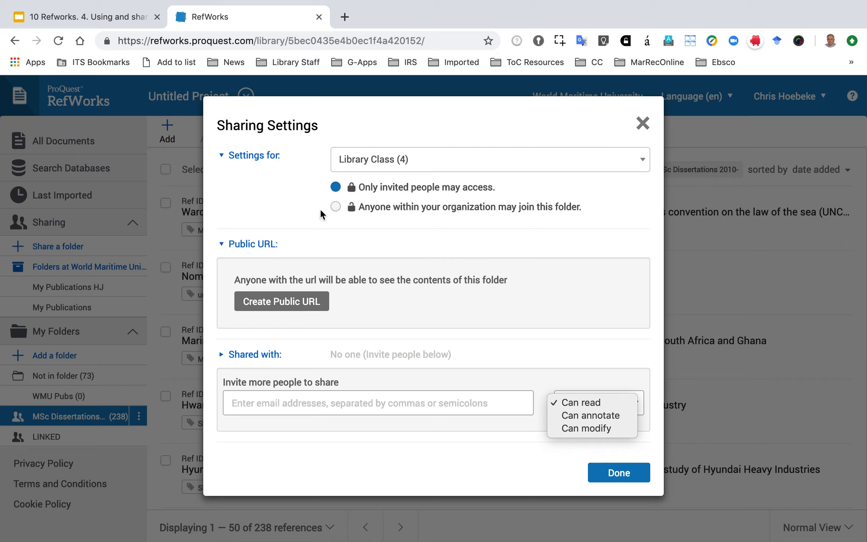
pyautogui.click(336, 206)
pyautogui.click(336, 206)
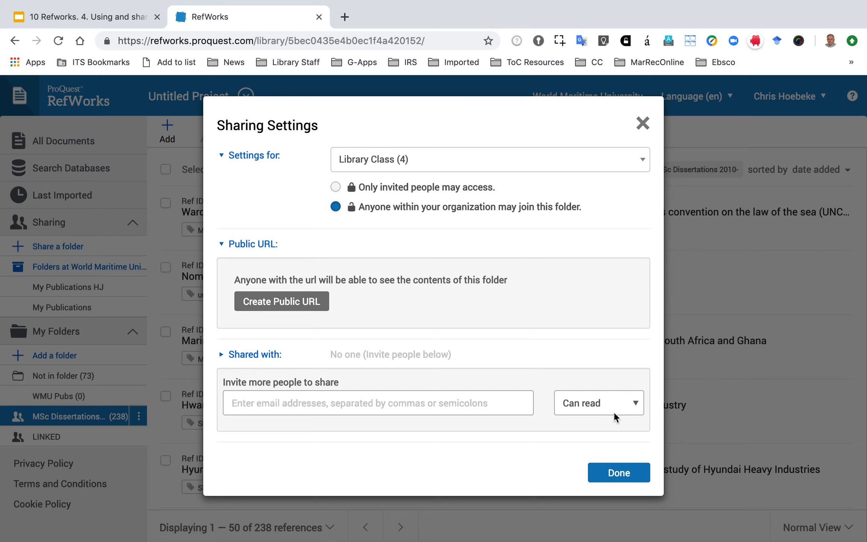
pyautogui.click(606, 477)
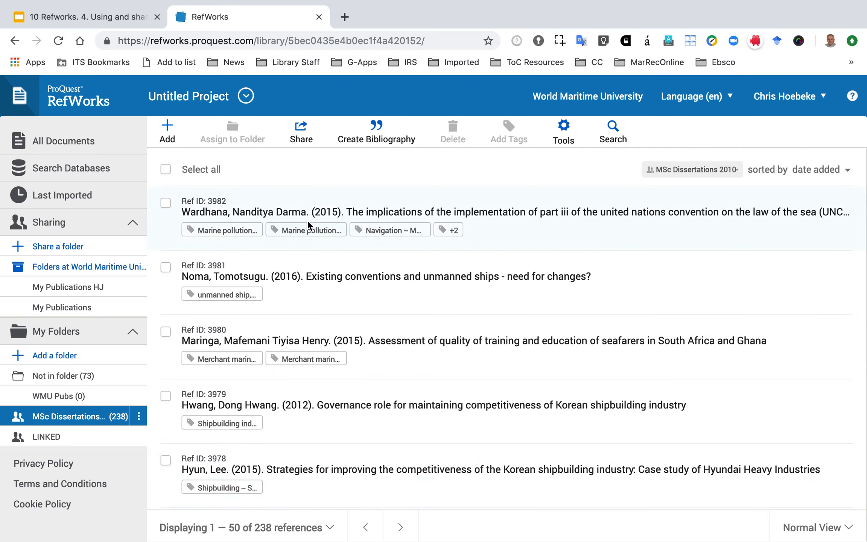
# Open the project management page and check the actions available for the My Dissertation project.
pyautogui.click(245, 98)
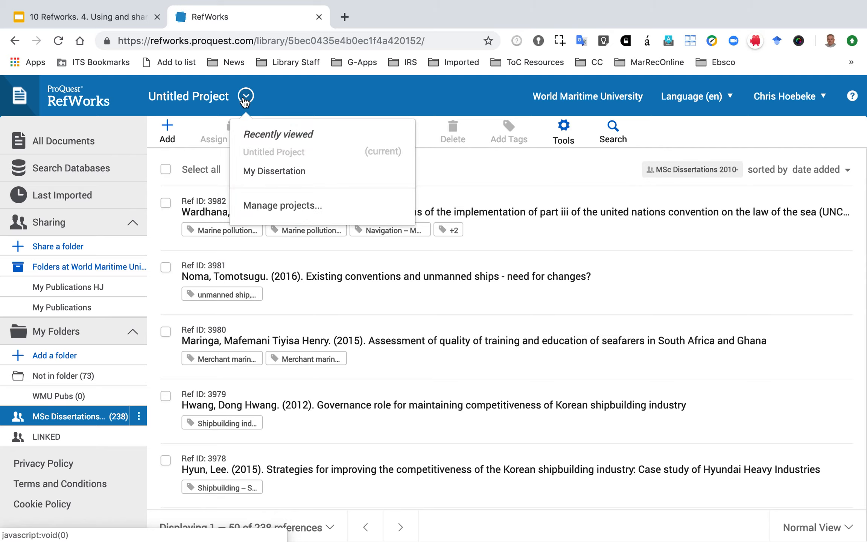
pyautogui.click(267, 204)
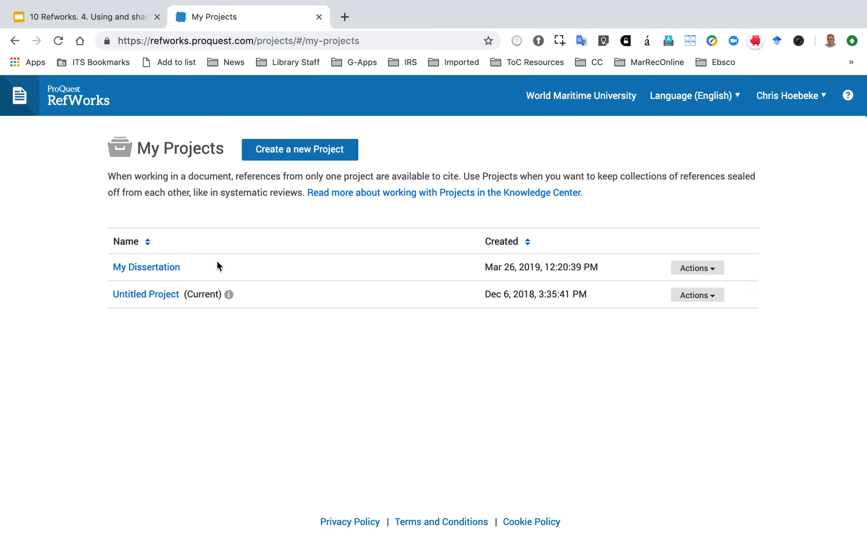
pyautogui.click(716, 273)
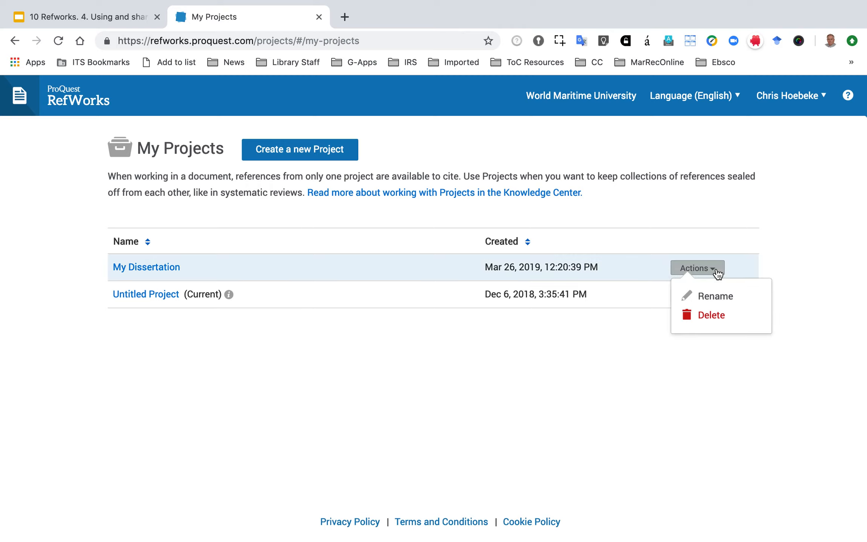
pyautogui.click(541, 356)
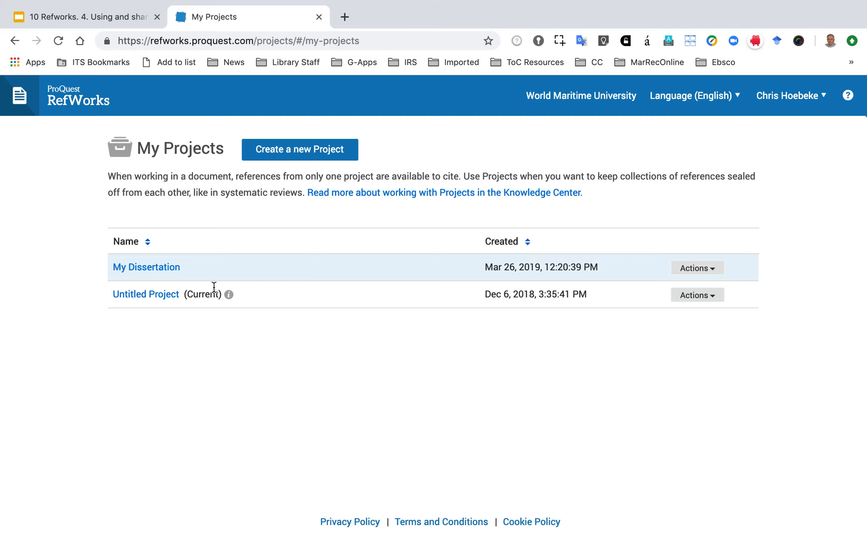
# Create a new project named "Library Class project".
pyautogui.click(304, 162)
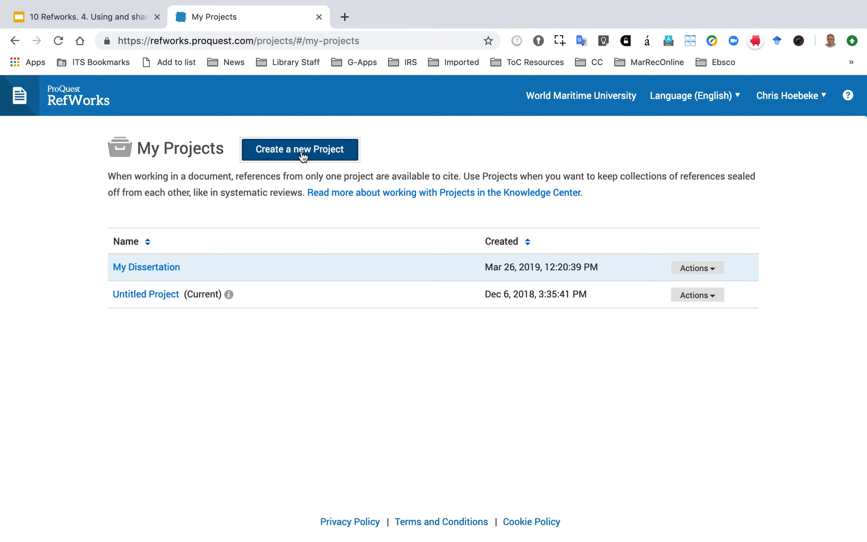
pyautogui.write('L')
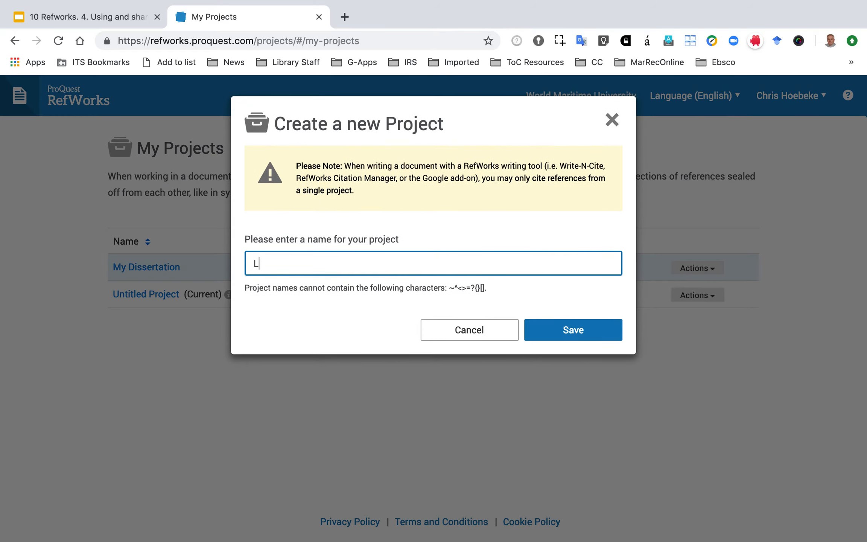
pyautogui.write('ibrary Class')
pyautogui.press('BackSpace')
pyautogui.press('BackSpace')
pyautogui.press('BackSpace')
pyautogui.press('BackSpace')
pyautogui.press('BackSpace')
pyautogui.press('BackSpace')
pyautogui.write('Class project')
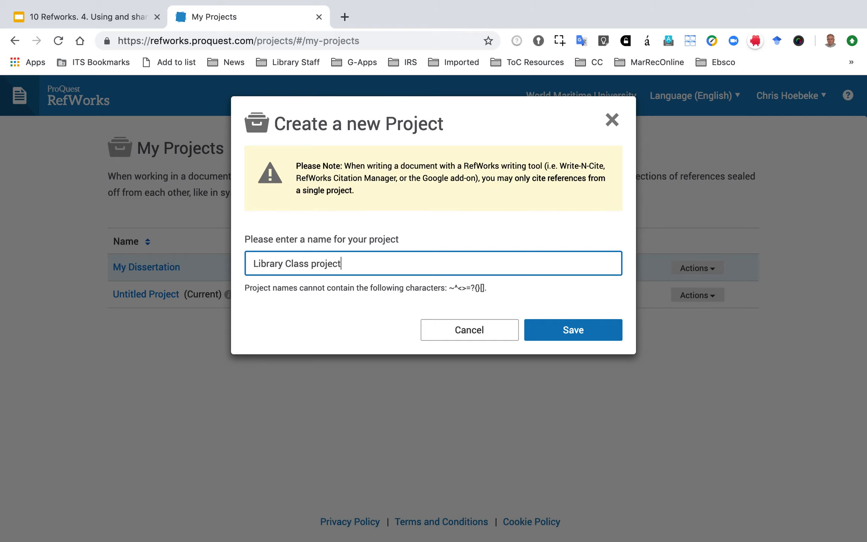
pyautogui.click(543, 334)
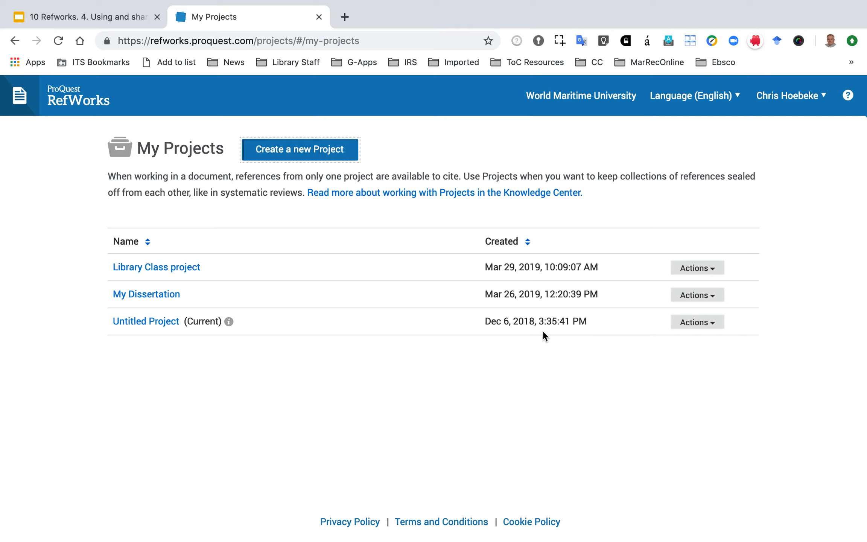
# Switch to the Library Class project and look through its last imported references and its folders.
pyautogui.click(178, 268)
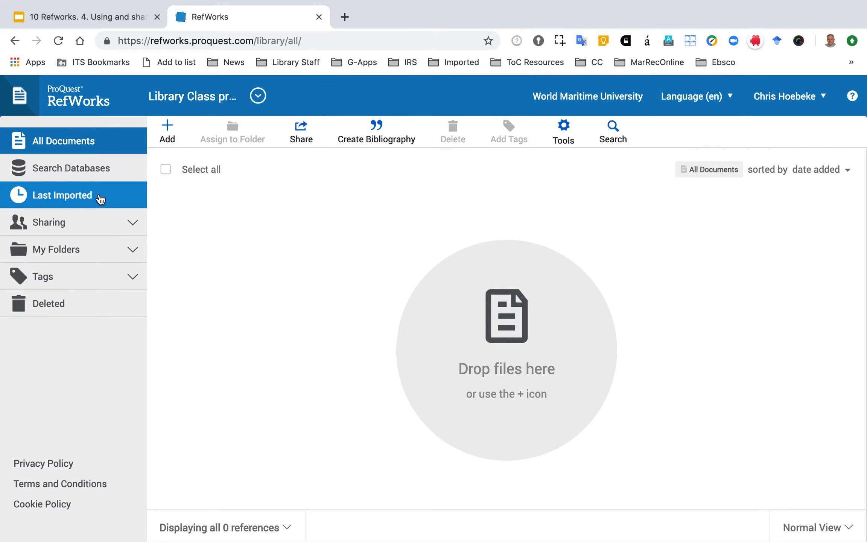
pyautogui.click(98, 198)
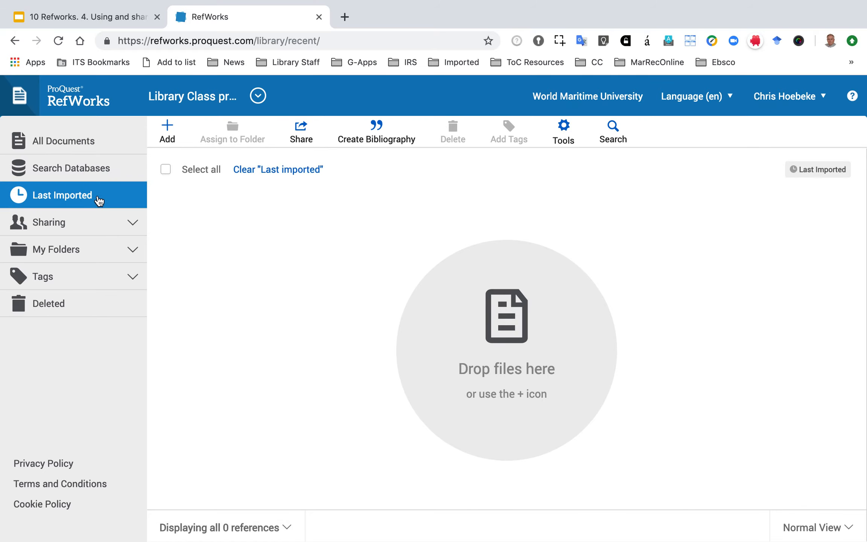
pyautogui.click(117, 257)
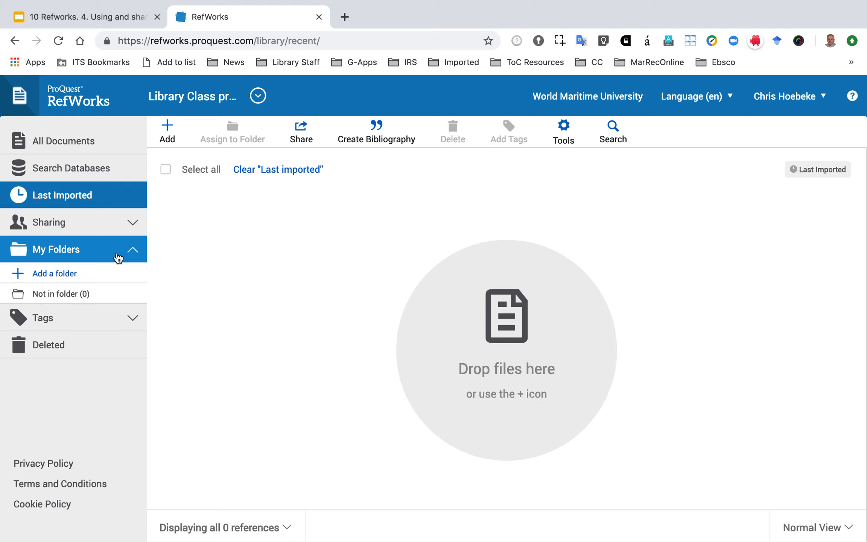
pyautogui.click(132, 253)
pyautogui.click(132, 254)
# Join the Library Class folder shared at World Maritime University and display its references in this project.
pyautogui.click(132, 224)
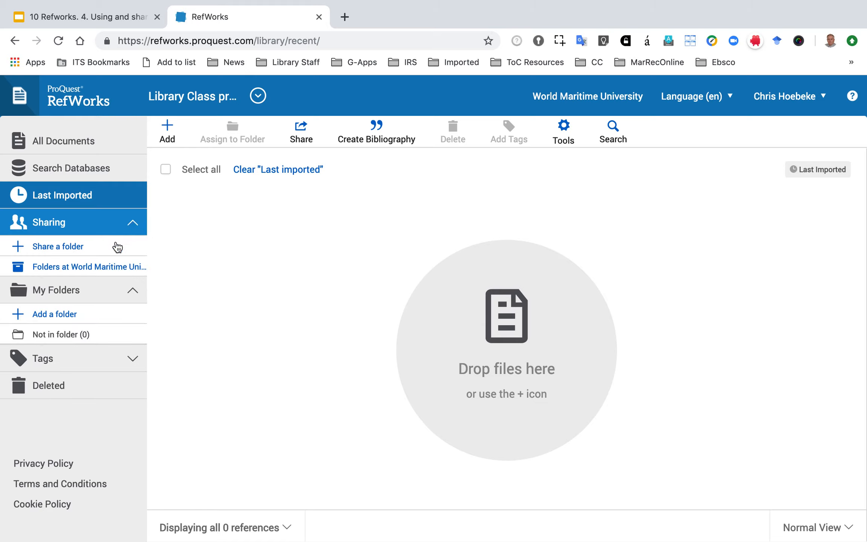
pyautogui.click(103, 267)
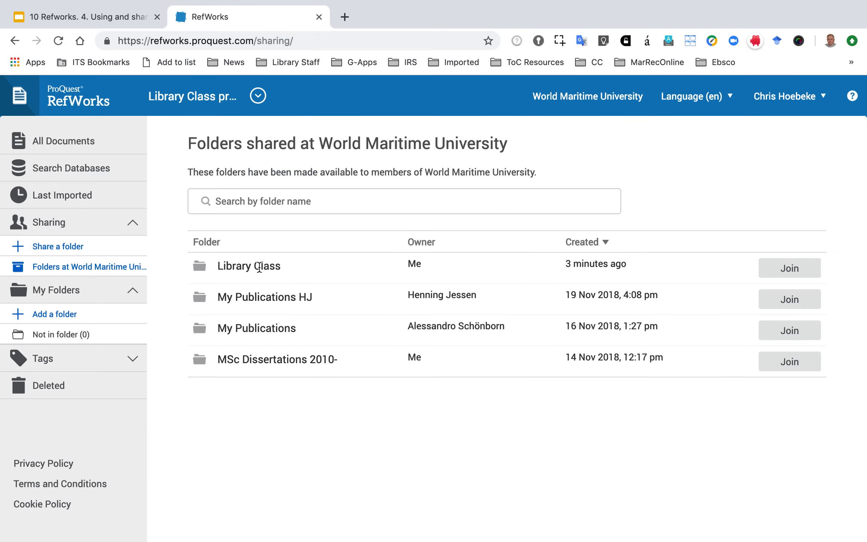
pyautogui.click(771, 267)
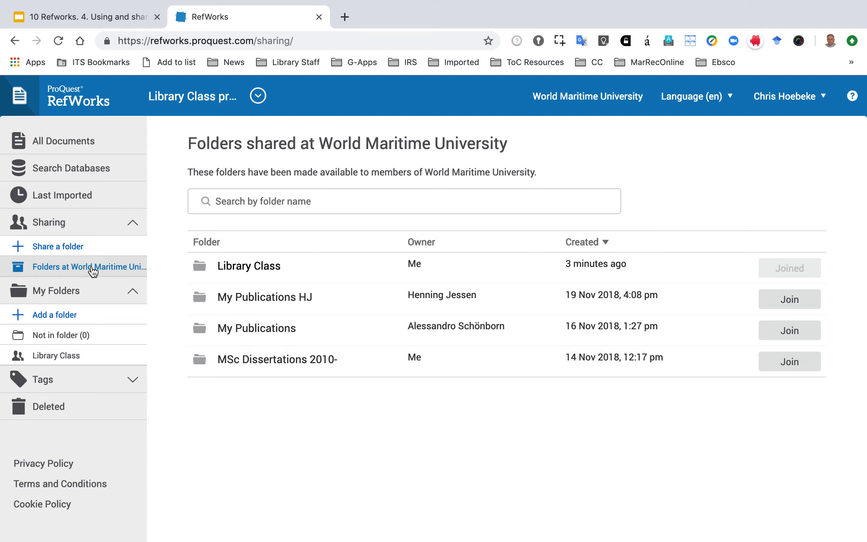
pyautogui.click(56, 355)
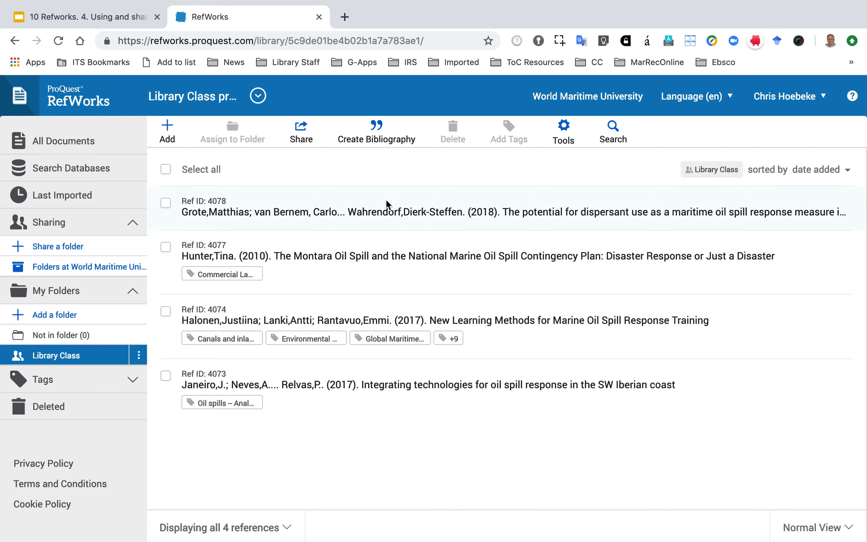